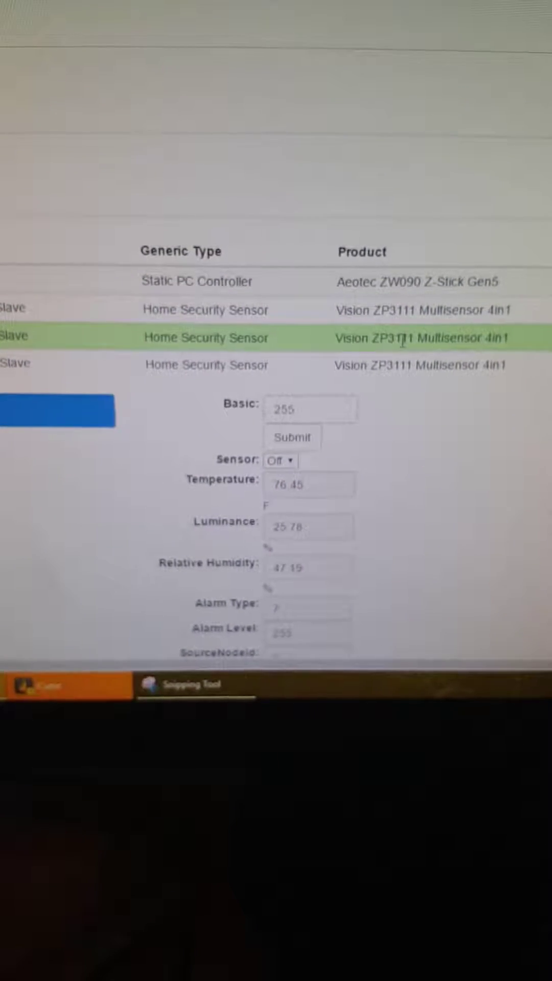
pyautogui.click(402, 364)
pyautogui.click(385, 321)
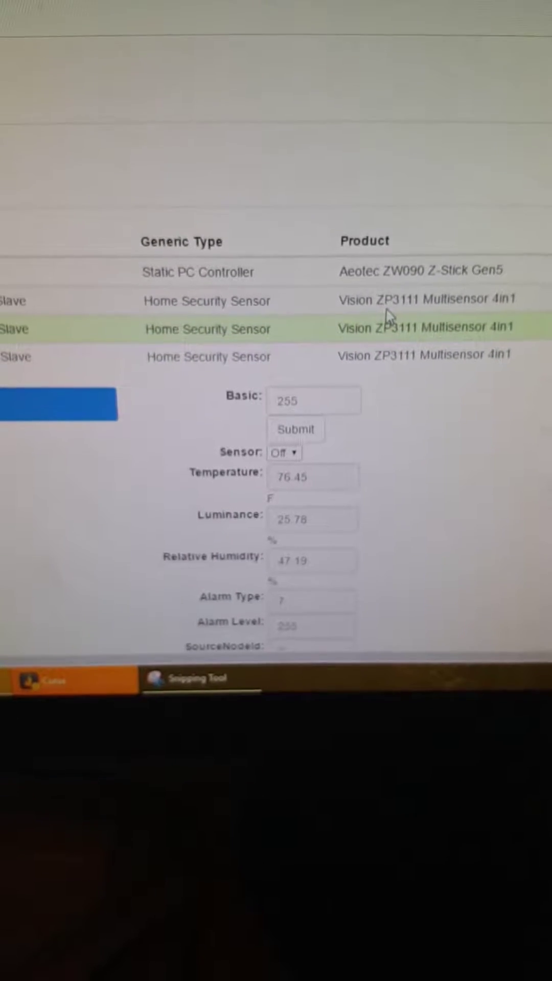